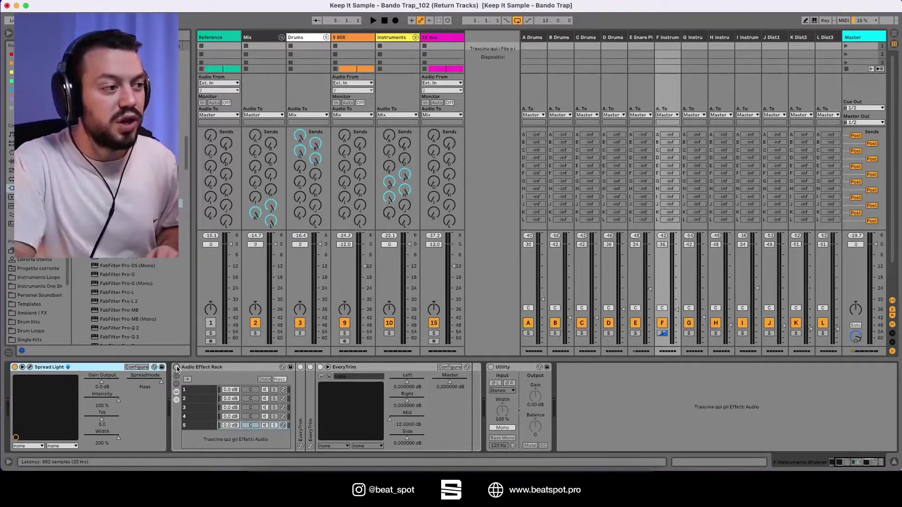
# Solo chain 1 of the Audio Effect Rack and show filter 1 of its EQ Eight in Mid edit mode.
pyautogui.click(220, 391)
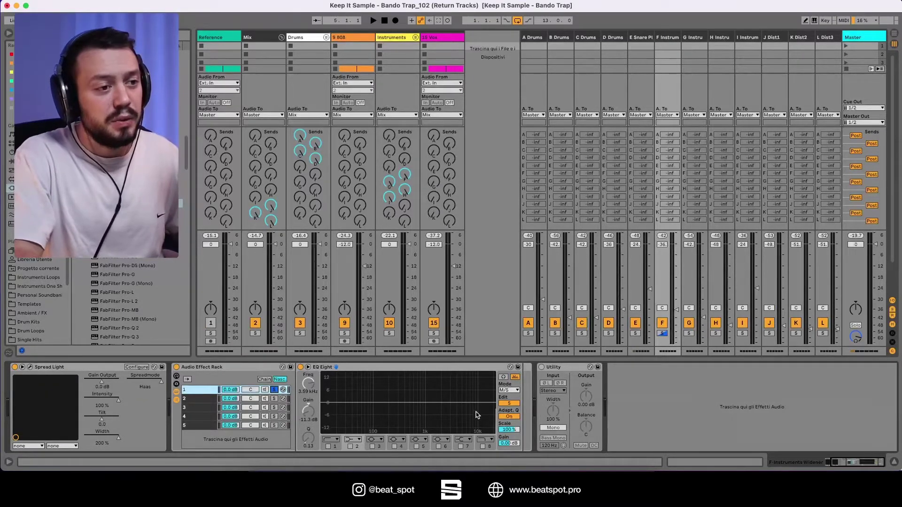
pyautogui.click(506, 404)
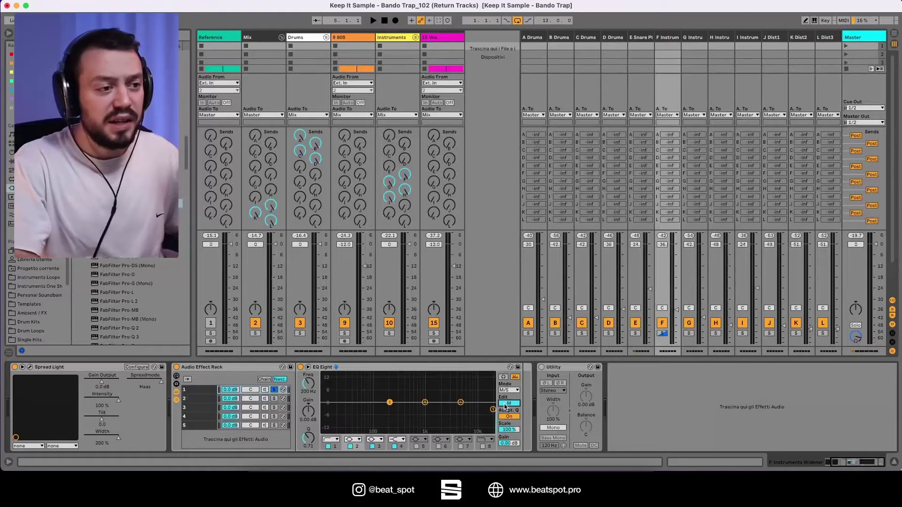
pyautogui.click(337, 446)
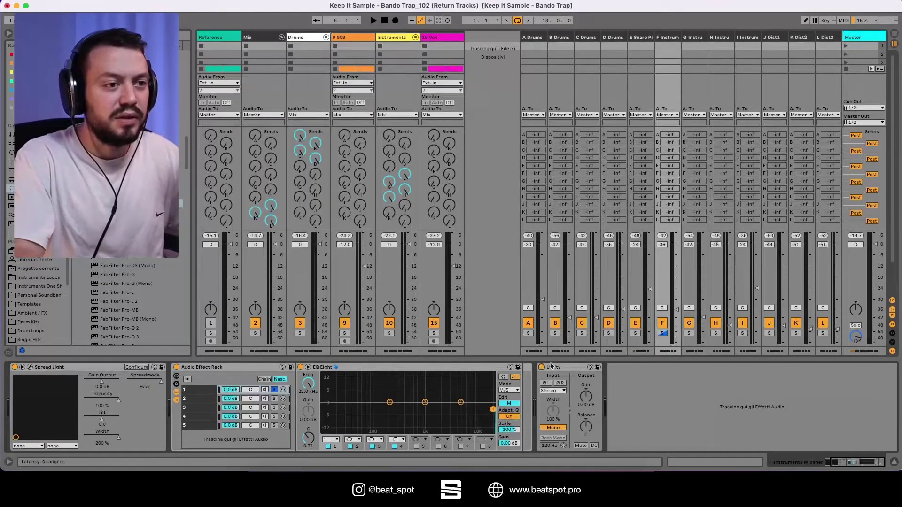
# Play the song and compare chain 1 with the mono Utility bypassed and re-enabled, finishing with playback stopped.
pyautogui.press('space')
pyautogui.press('0')
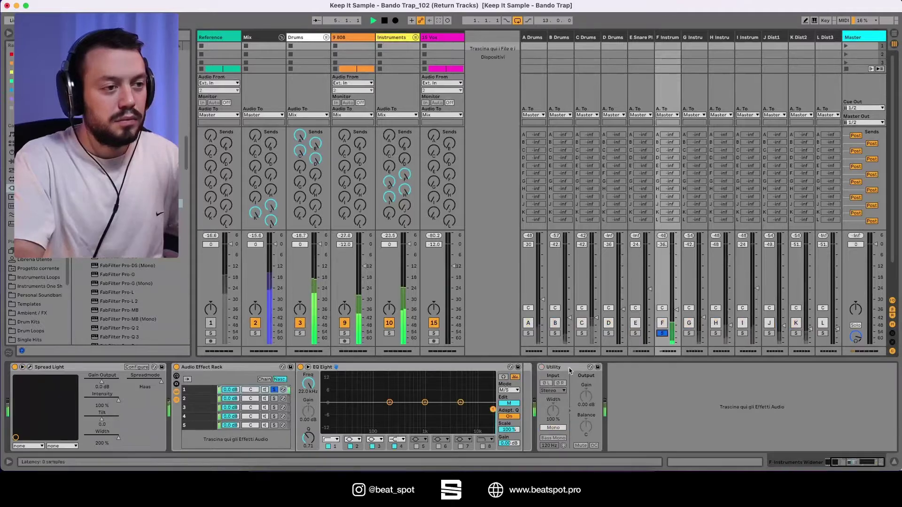
pyautogui.click(541, 368)
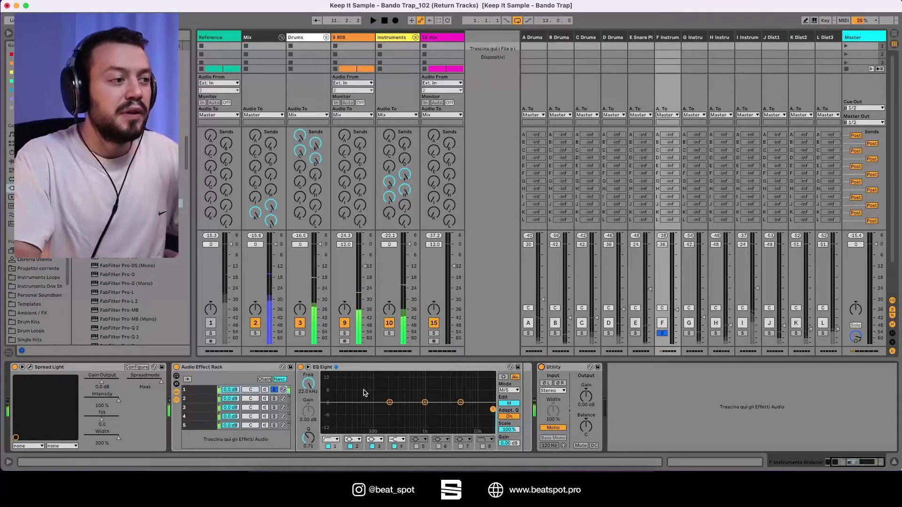
pyautogui.press('space')
# Solo rack chain 2 and inspect the Utility settings in both of its nested chains.
pyautogui.click(270, 400)
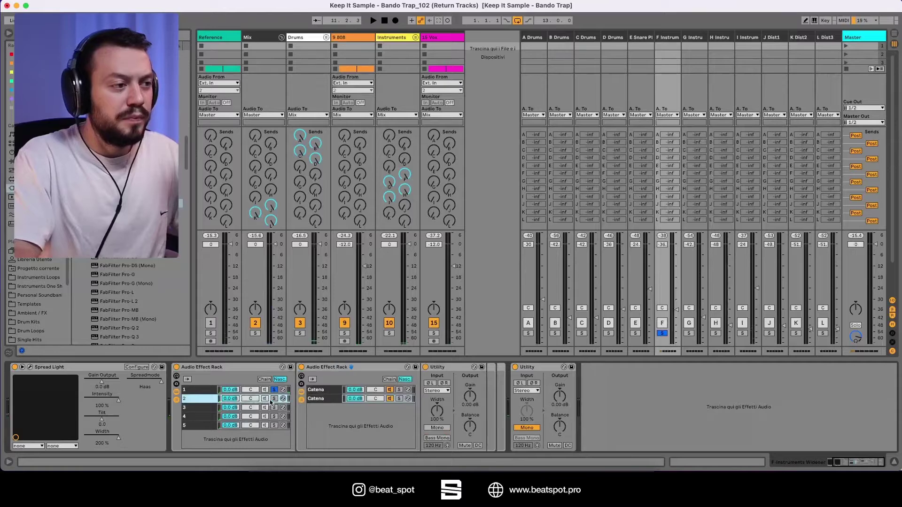
pyautogui.click(273, 398)
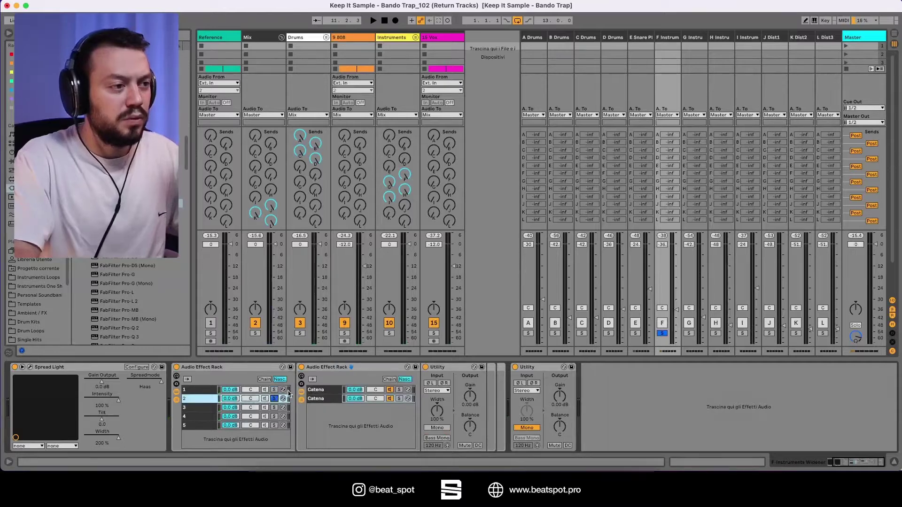
pyautogui.click(329, 391)
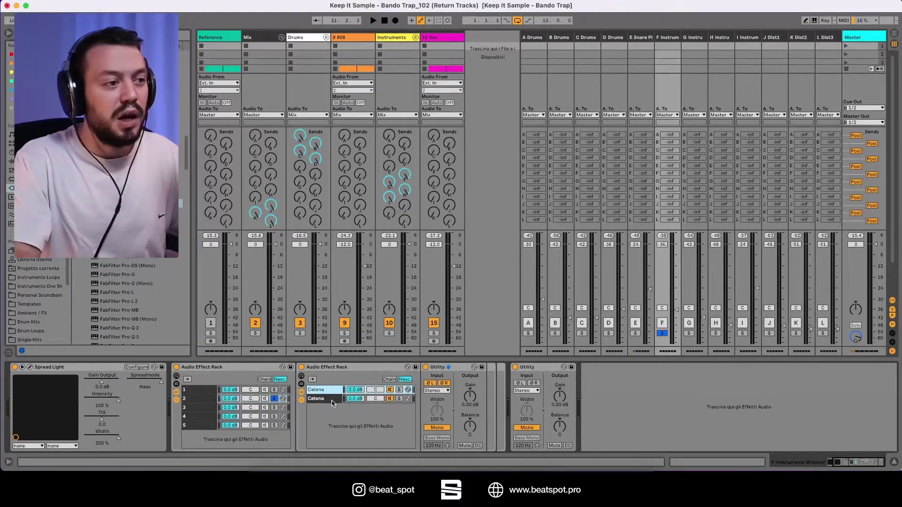
pyautogui.click(332, 400)
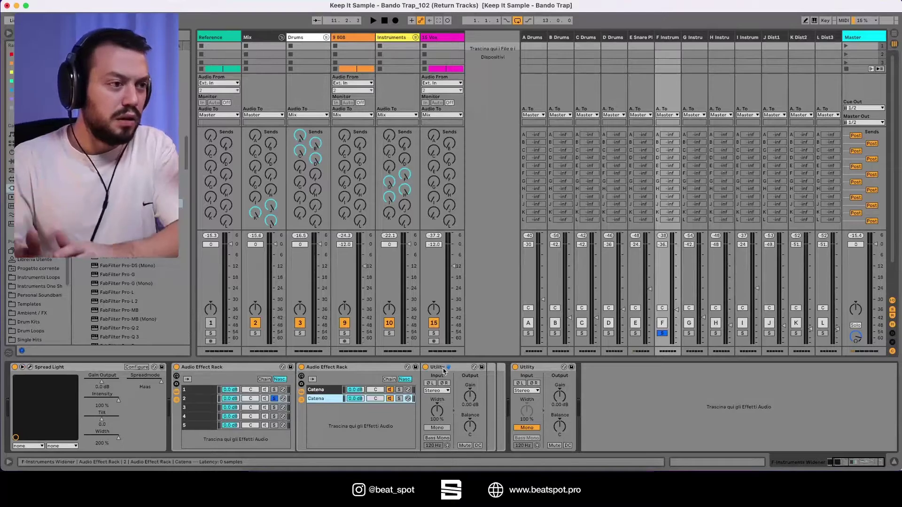
pyautogui.click(331, 391)
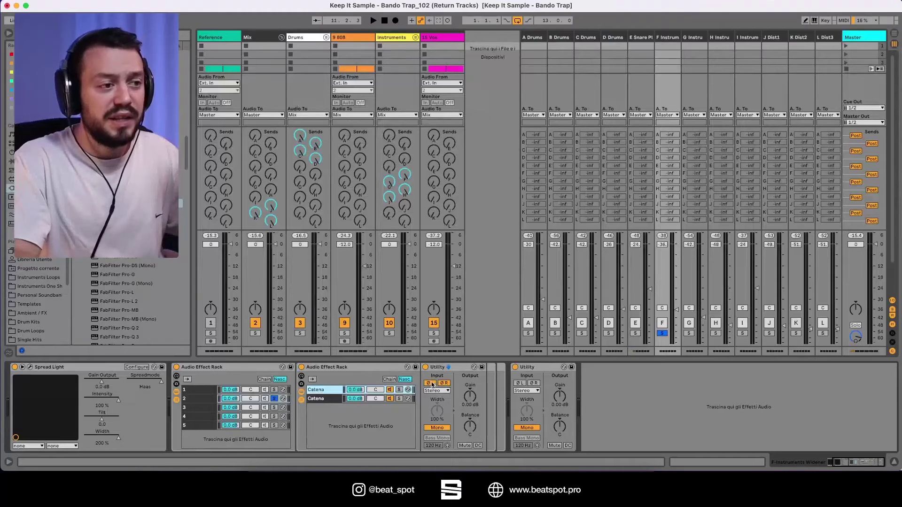
# Audition chain 2 in playback with the final mono Utility switched off and back on.
pyautogui.press('space')
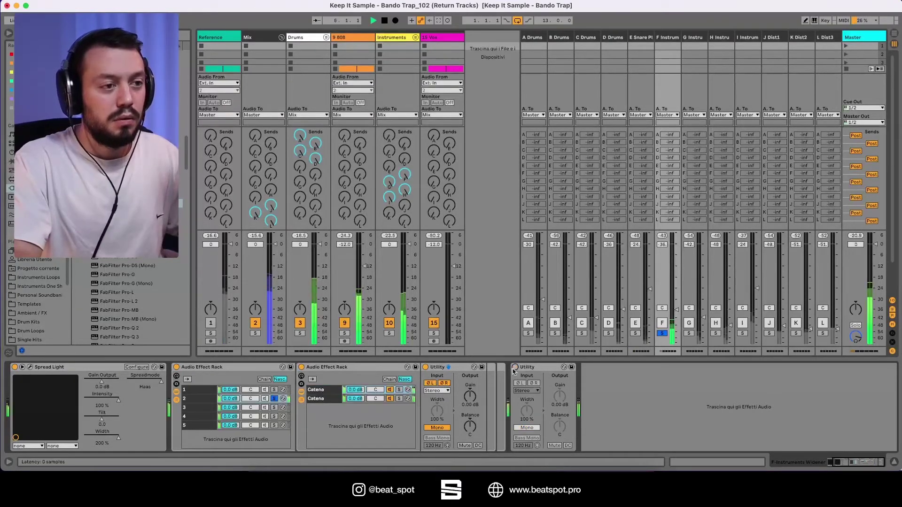
pyautogui.click(514, 367)
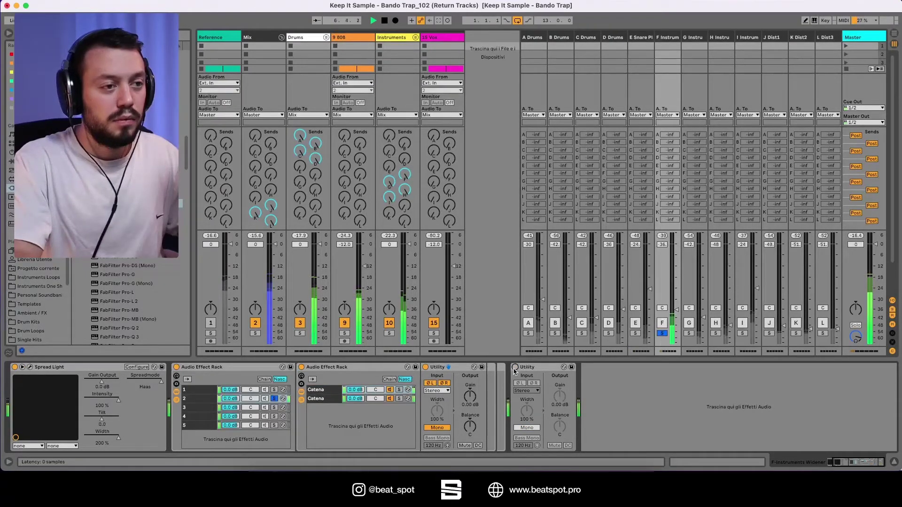
pyautogui.click(515, 367)
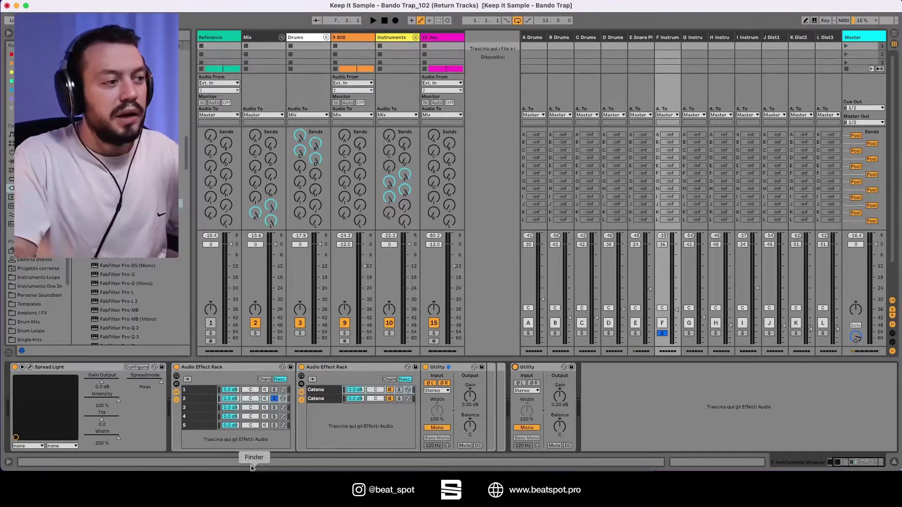
# Solo rack chain 3 and open the Pro-C 2 compressor's window.
pyautogui.click(206, 408)
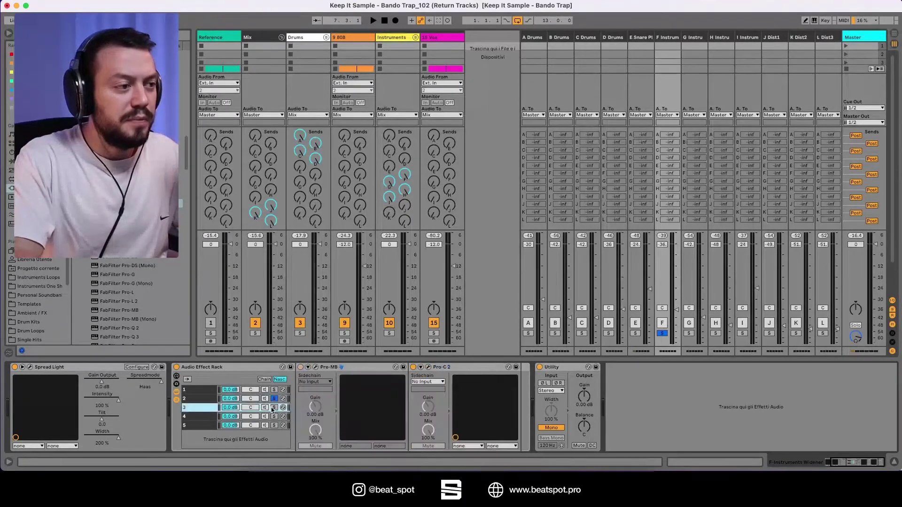
pyautogui.click(274, 408)
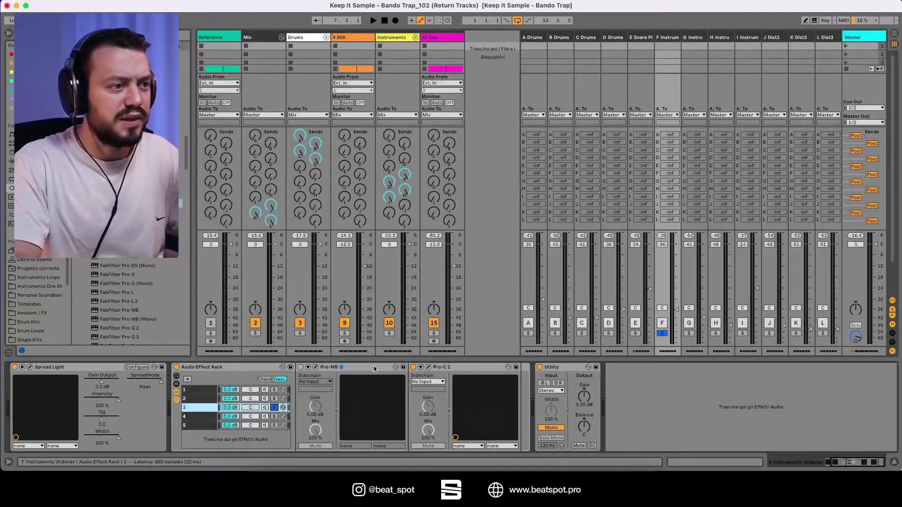
pyautogui.click(427, 368)
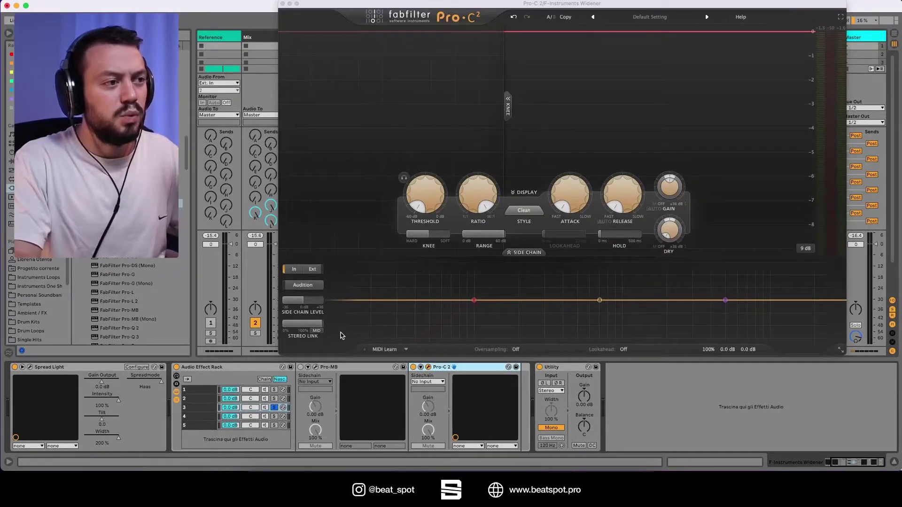
# Set the Pro-C 2 Knee to 0.00 dB and check its threshold, ratio, release, range, hold and stereo link settings.
pyautogui.moveTo(417, 206)
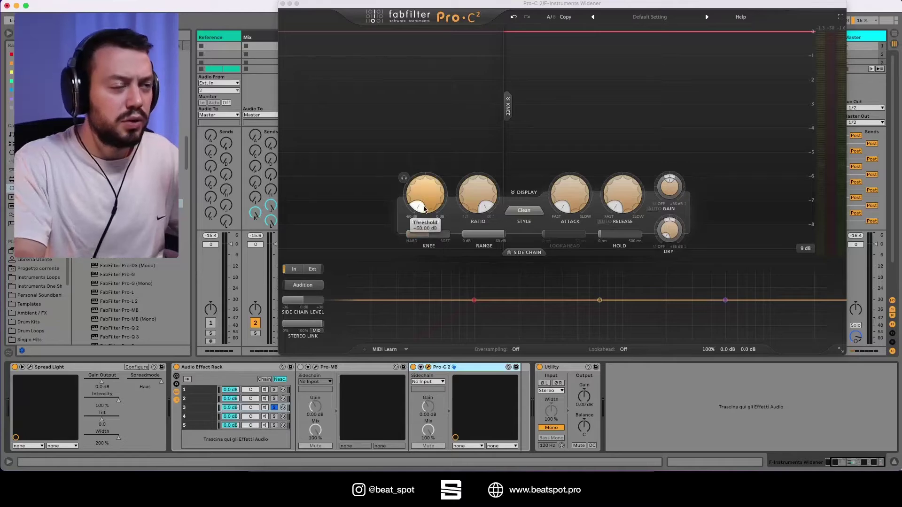
pyautogui.moveTo(469, 206)
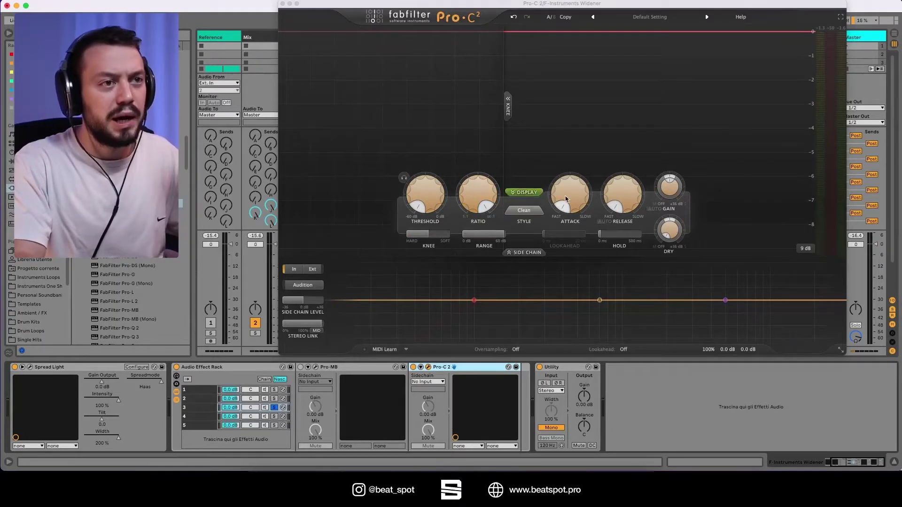
pyautogui.moveTo(629, 202)
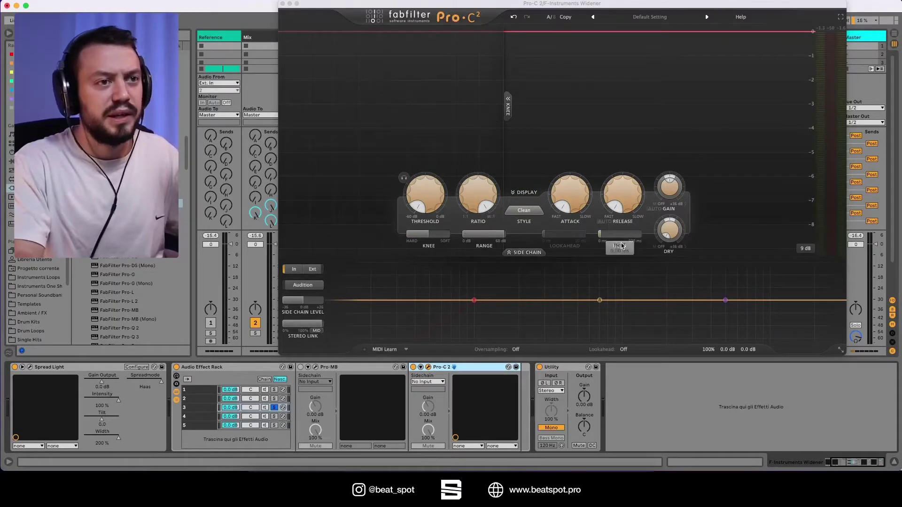
pyautogui.moveTo(449, 238)
pyautogui.moveTo(449, 238); pyautogui.dragTo(408, 240)
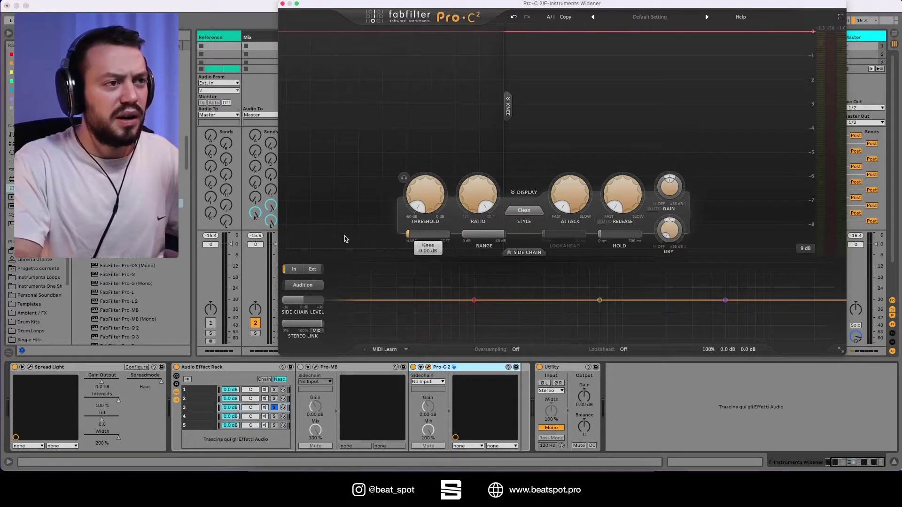
pyautogui.moveTo(482, 236)
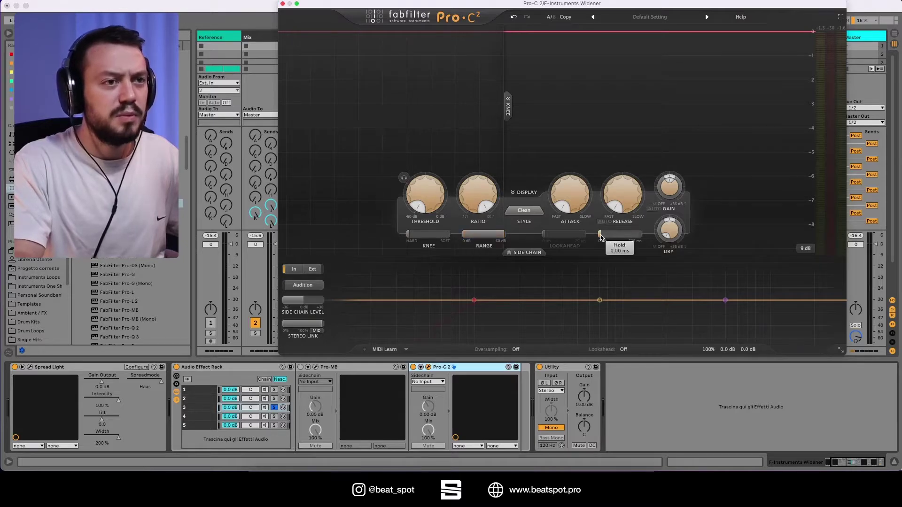
pyautogui.moveTo(599, 238)
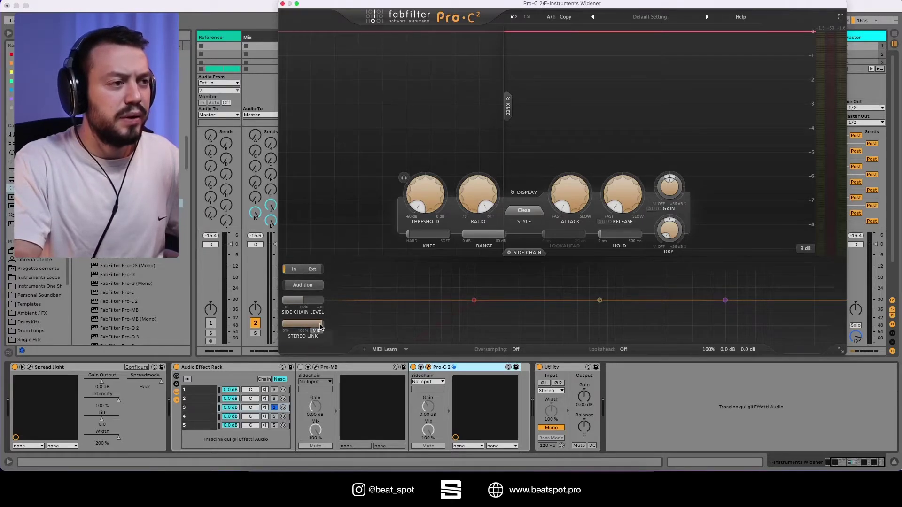
pyautogui.moveTo(322, 326)
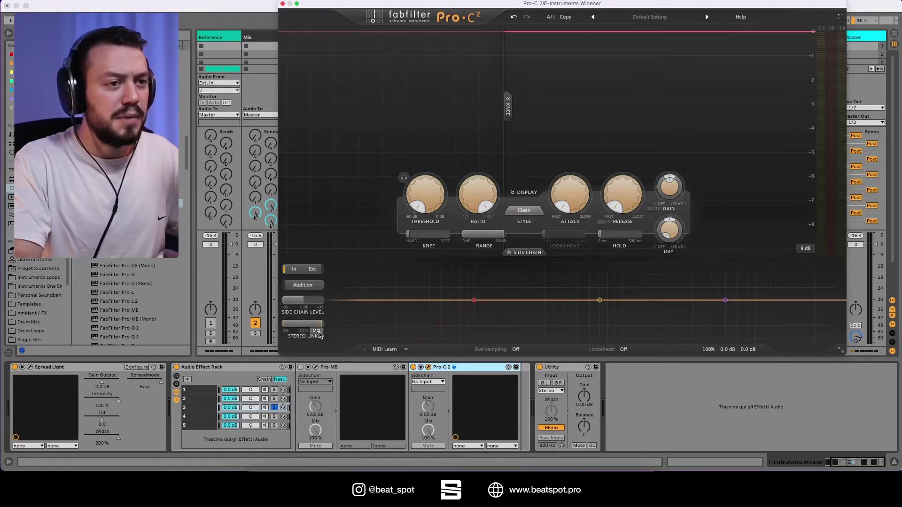
# Play the song through chain 3's Pro-C 2, comparing the sound with the mono Utility off and on.
pyautogui.press('space')
pyautogui.click(540, 367)
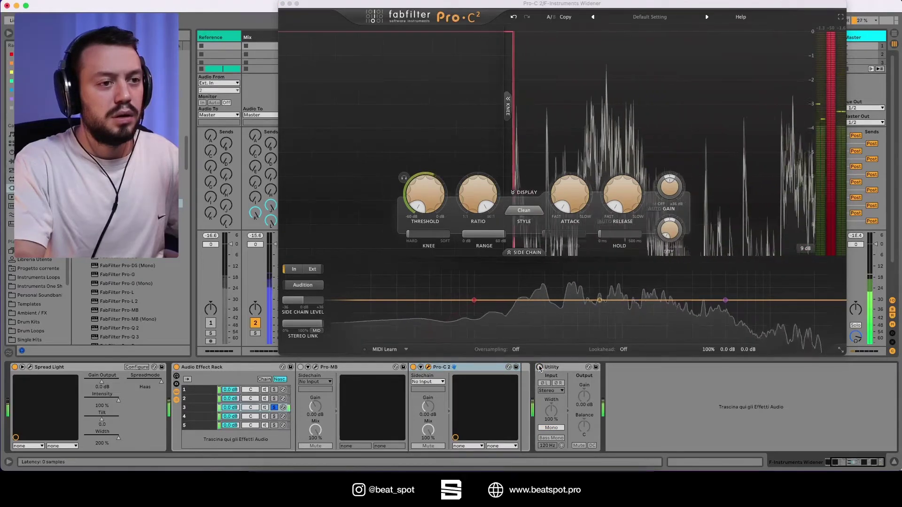
pyautogui.click(540, 367)
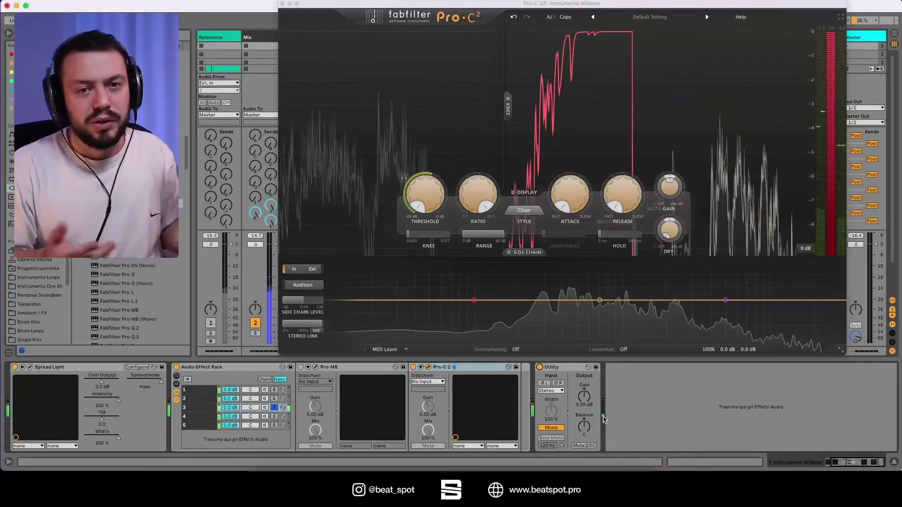
# Enable Pro-MB in chain 3, open its window and check the Band 1 Lookahead setting.
pyautogui.click(323, 370)
pyautogui.click(301, 367)
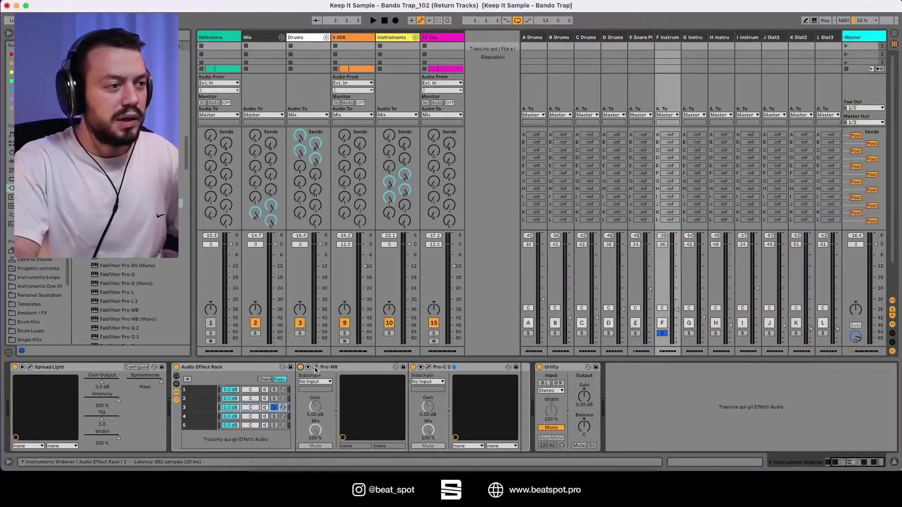
pyautogui.click(316, 368)
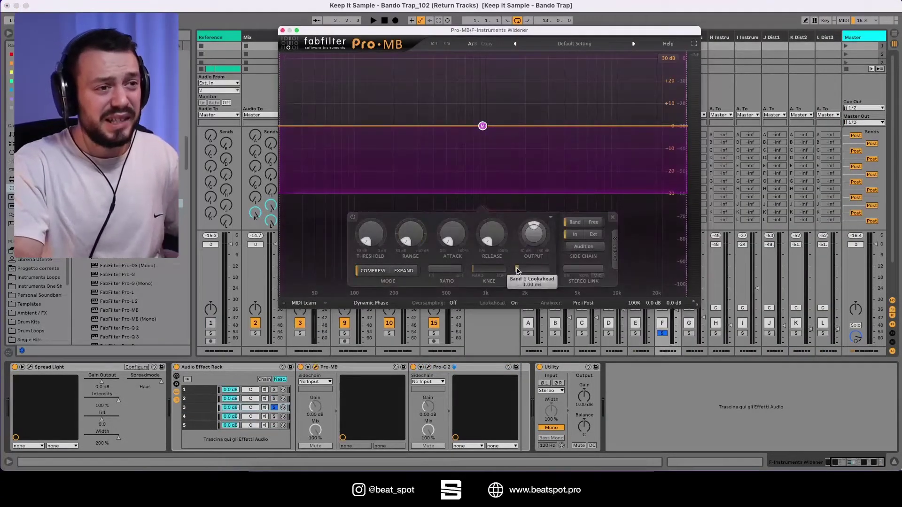
pyautogui.moveTo(518, 271)
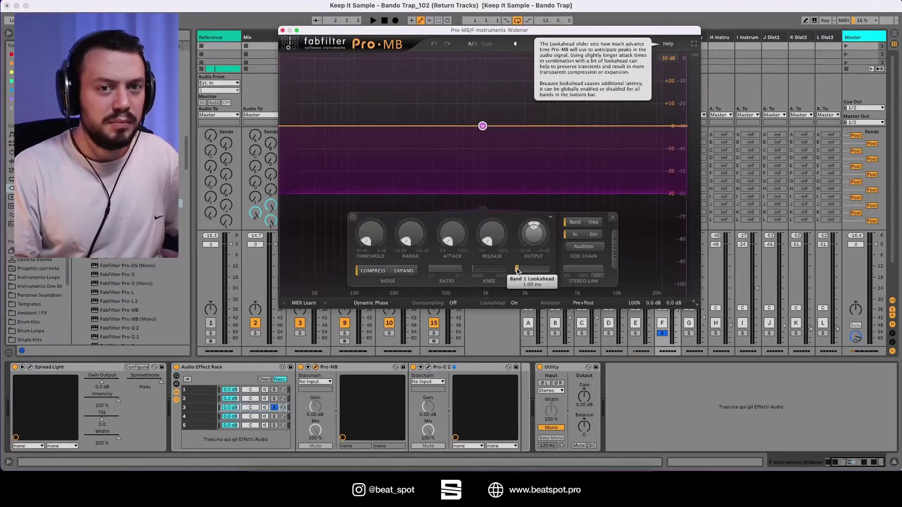
# Bypass Pro-C 2 and play a short passage with only Pro-MB processing chain 3.
pyautogui.click(422, 373)
pyautogui.press('space')
pyautogui.press('space')
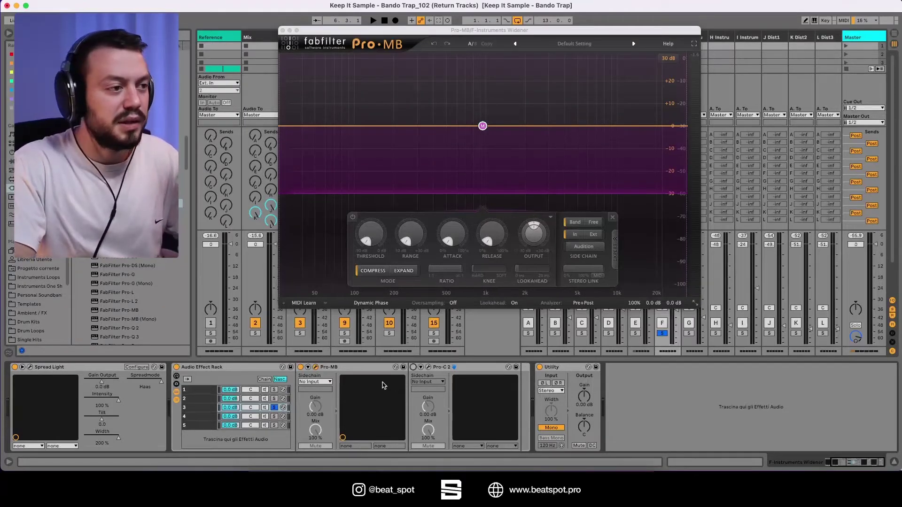
# Solo rack chain 4 and open TheSplit's plug-in window to show its Mode and Flip controls.
pyautogui.click(211, 416)
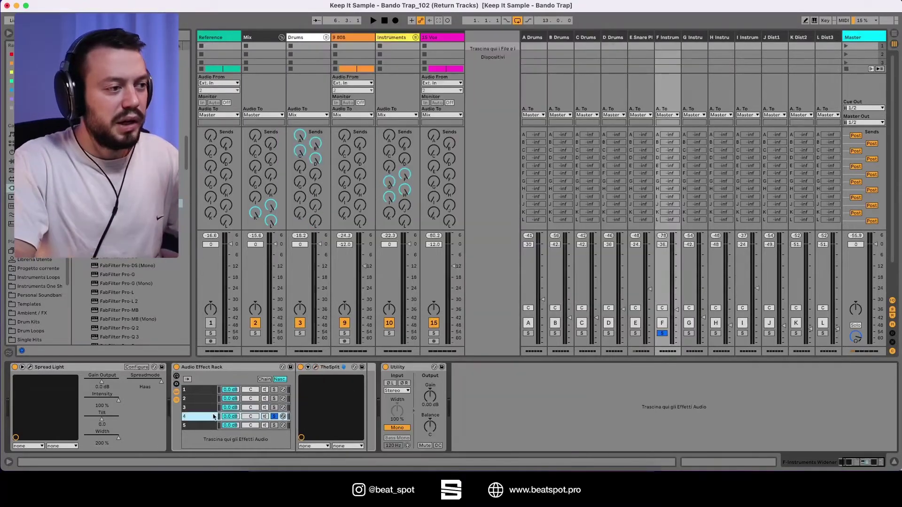
pyautogui.click(316, 368)
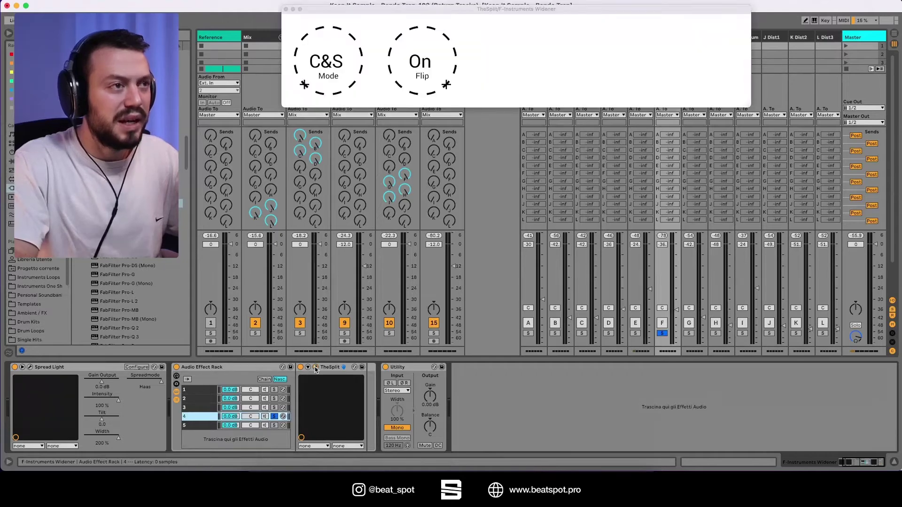
# Switch to Google Chrome and run a Google search for "ezhe".
pyautogui.click(531, 464)
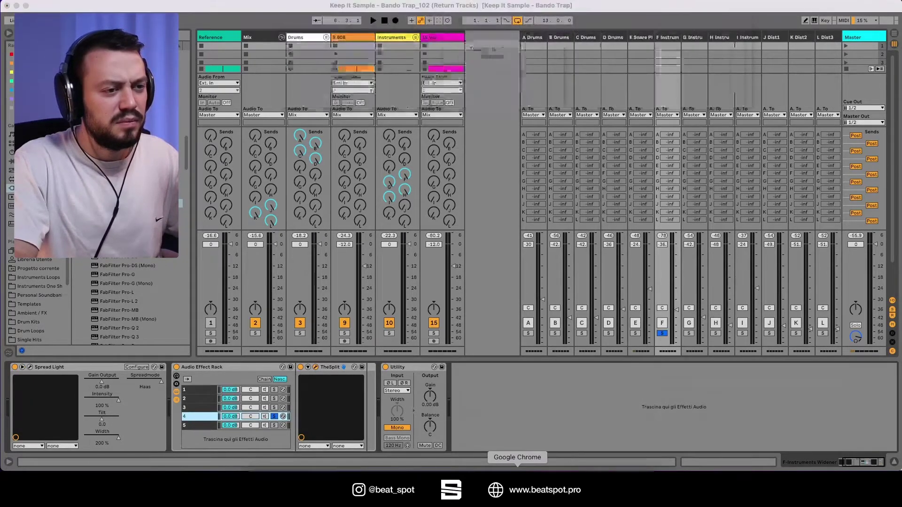
pyautogui.write('ezhe')
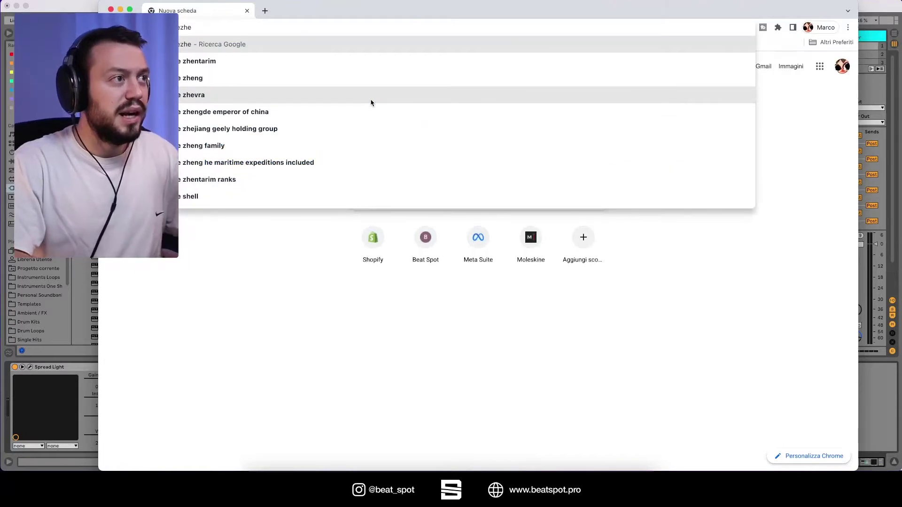
pyautogui.press('Return')
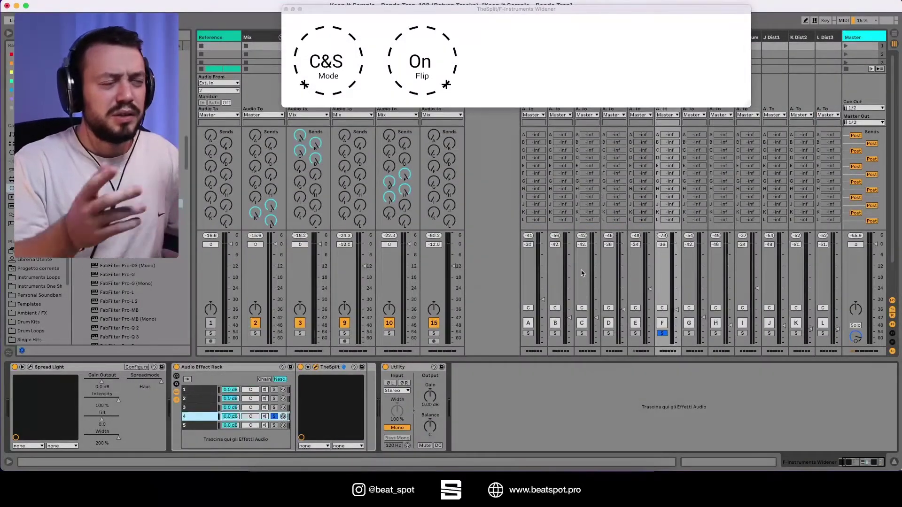
# Move TheSplit's plug-in window down so that it sits over the mixer's sends.
pyautogui.moveTo(515, 11); pyautogui.dragTo(520, 149)
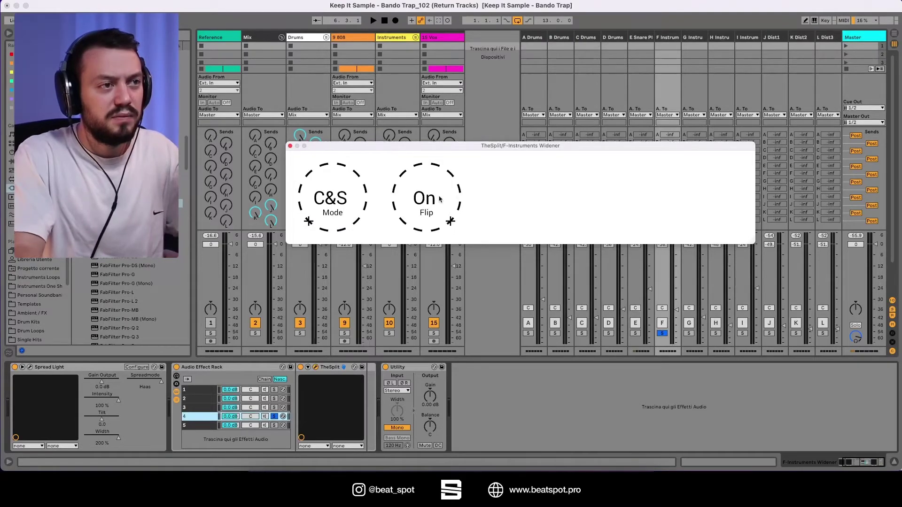
# Play soloed chain 4 with the mono Utility bypassed, and re-enable Utility during playback to compare.
pyautogui.click(385, 368)
pyautogui.press('space')
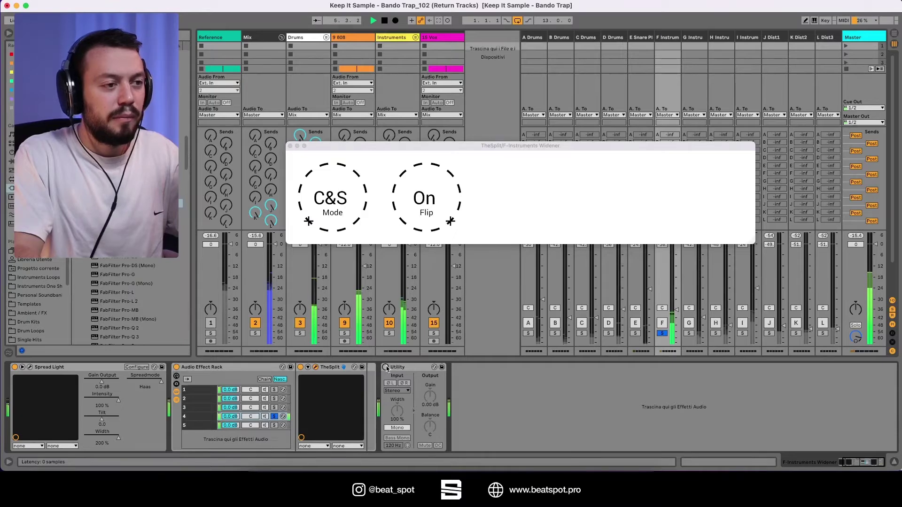
pyautogui.click(385, 368)
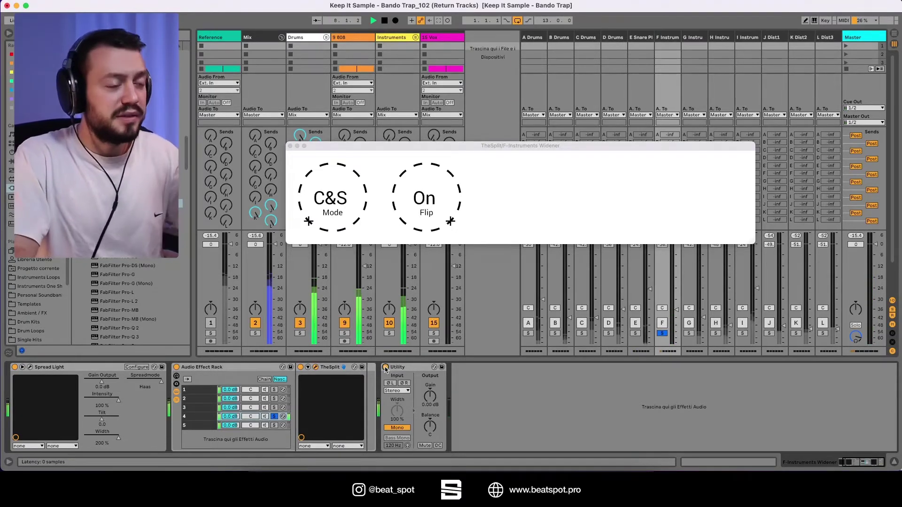
# Display rack chain 5 with its EveryTrim devices, solo the chain and collapse the last EveryTrim.
pyautogui.click(238, 427)
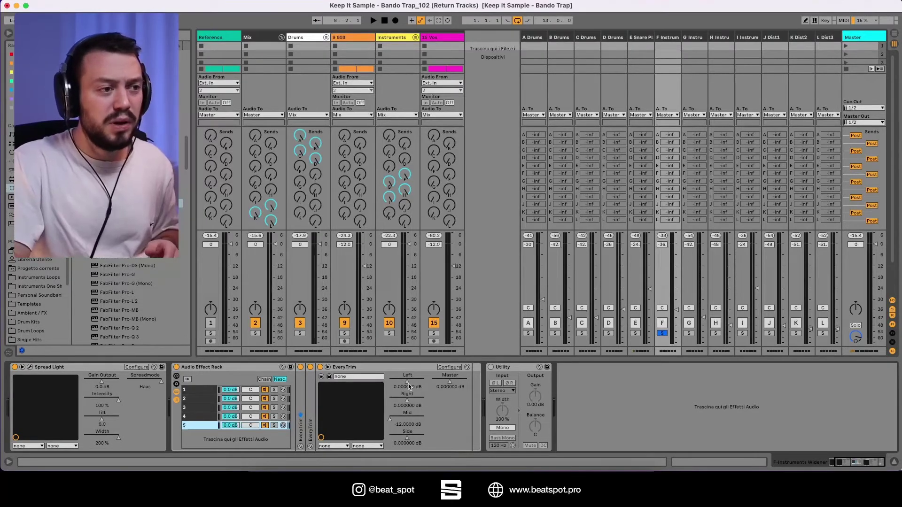
pyautogui.moveTo(409, 386)
pyautogui.mouseDown()
pyautogui.moveTo(408, 413)
pyautogui.moveTo(408, 383)
pyautogui.mouseUp()
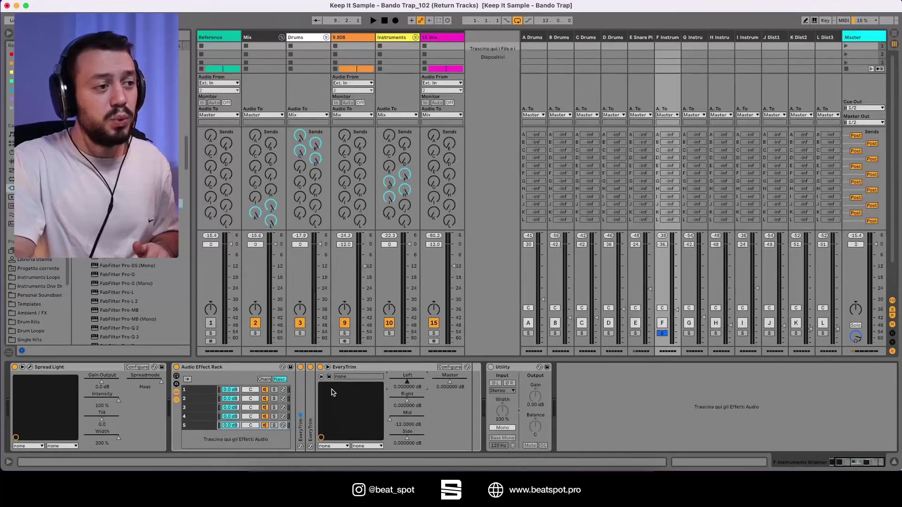
pyautogui.click(274, 425)
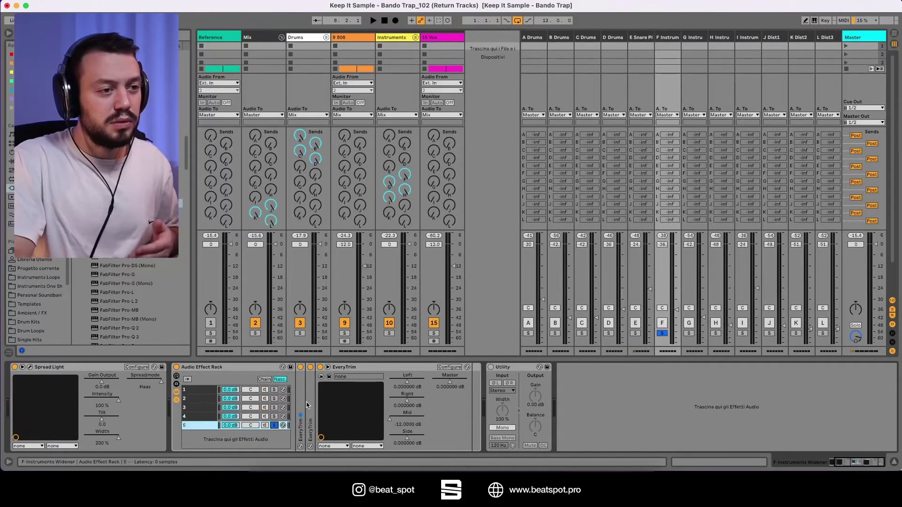
pyautogui.doubleClick(367, 369)
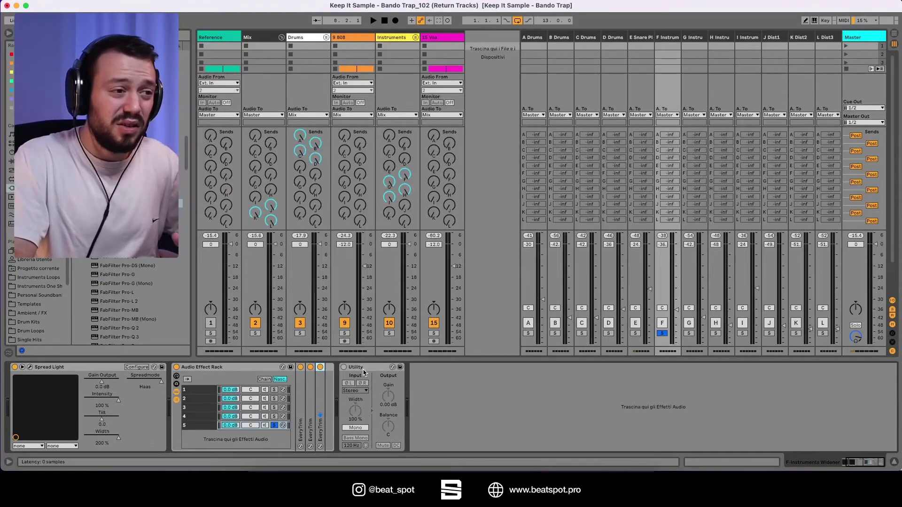
# Play soloed chain 5 and enable the Utility after the rack with Mono on.
pyautogui.press('space')
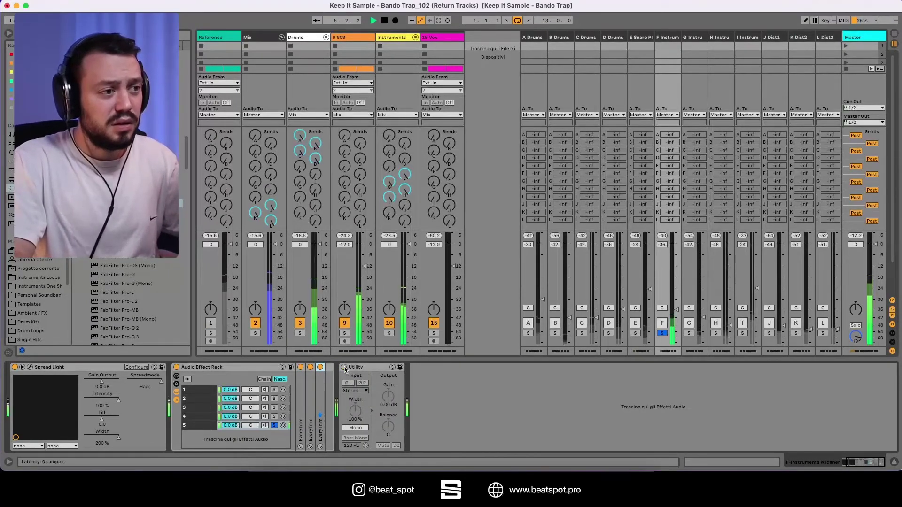
pyautogui.click(343, 367)
pyautogui.click(355, 428)
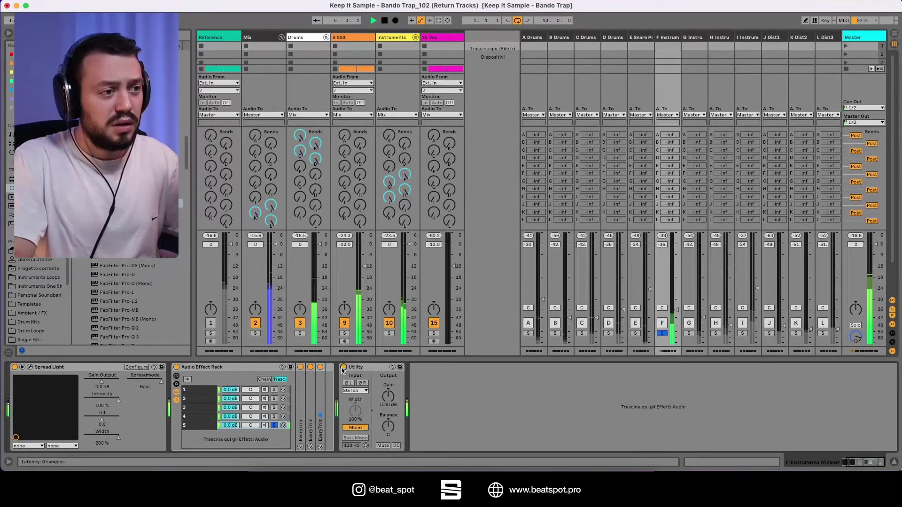
# Duplicate the last EveryTrim in chain 5 twice while playback continues in mono.
pyautogui.click(319, 396)
pyautogui.press('super+d')
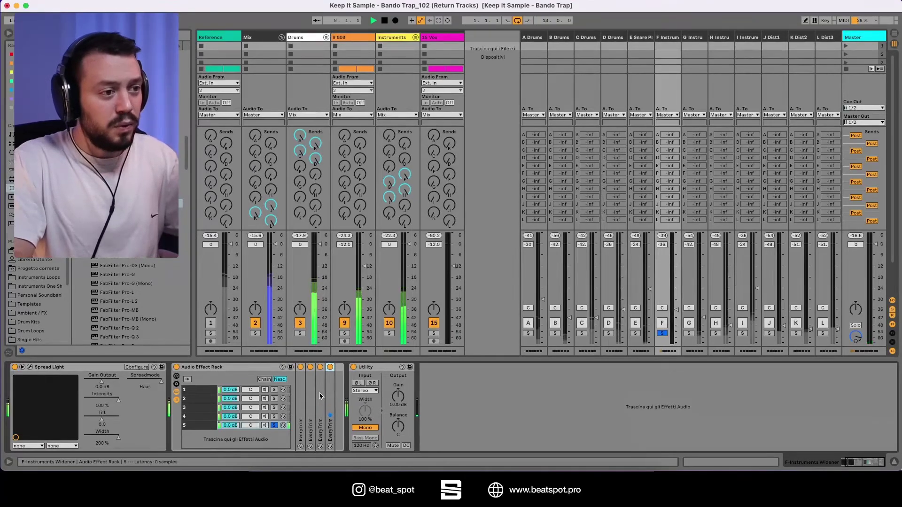
pyautogui.press('super+d')
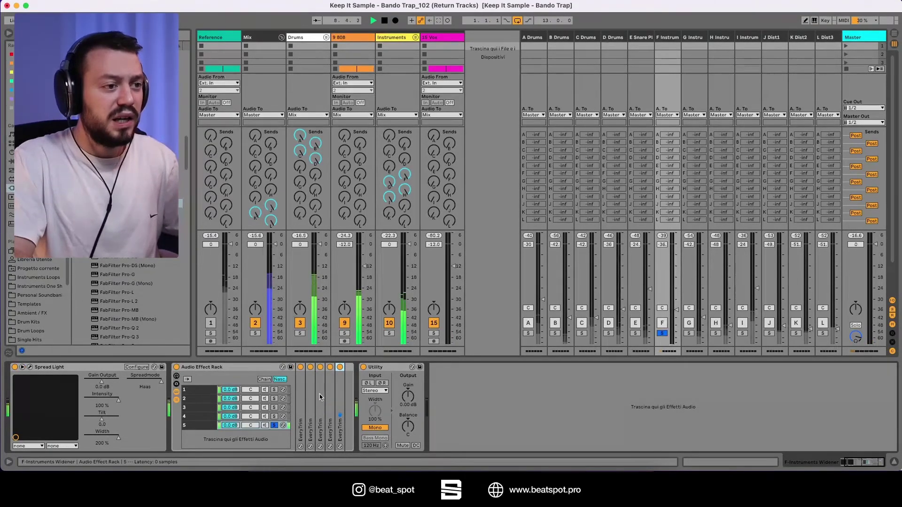